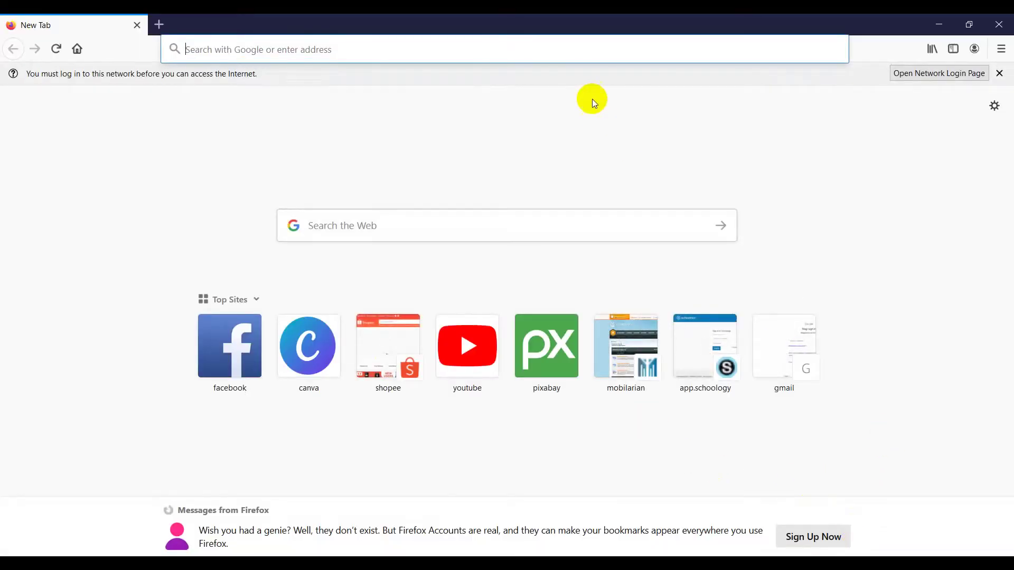
Step: Open the canva.com website
left_click(369, 43)
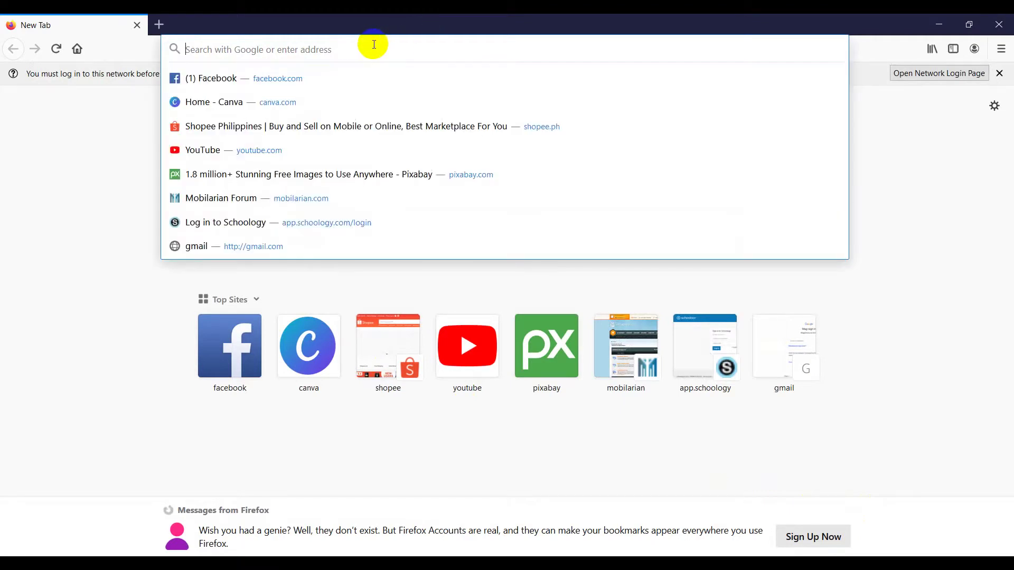
type("ca")
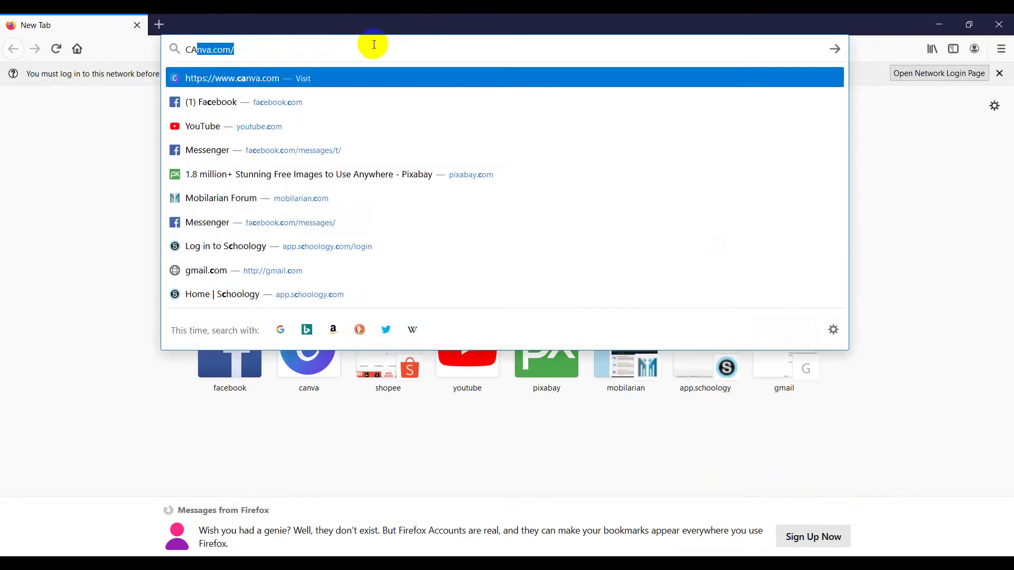
key("Return")
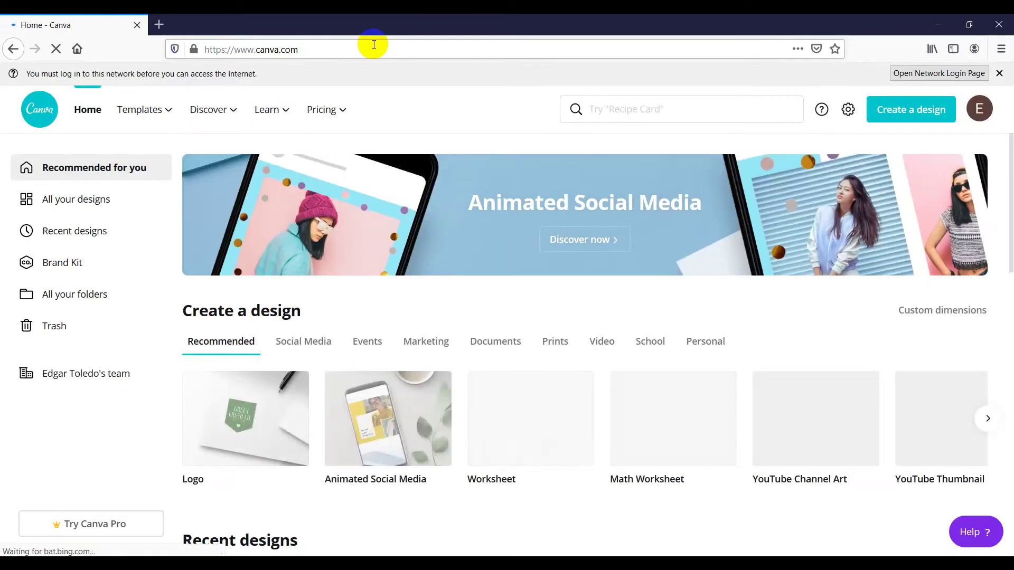
Step: Search the Canva templates for "LOGO"
left_click(597, 110)
type("LOGO")
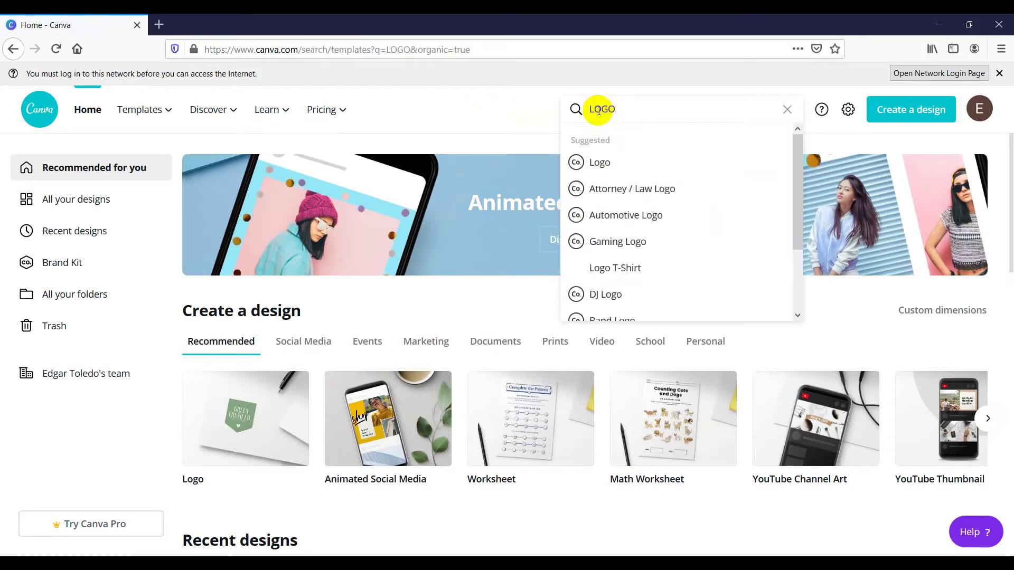
key("Return")
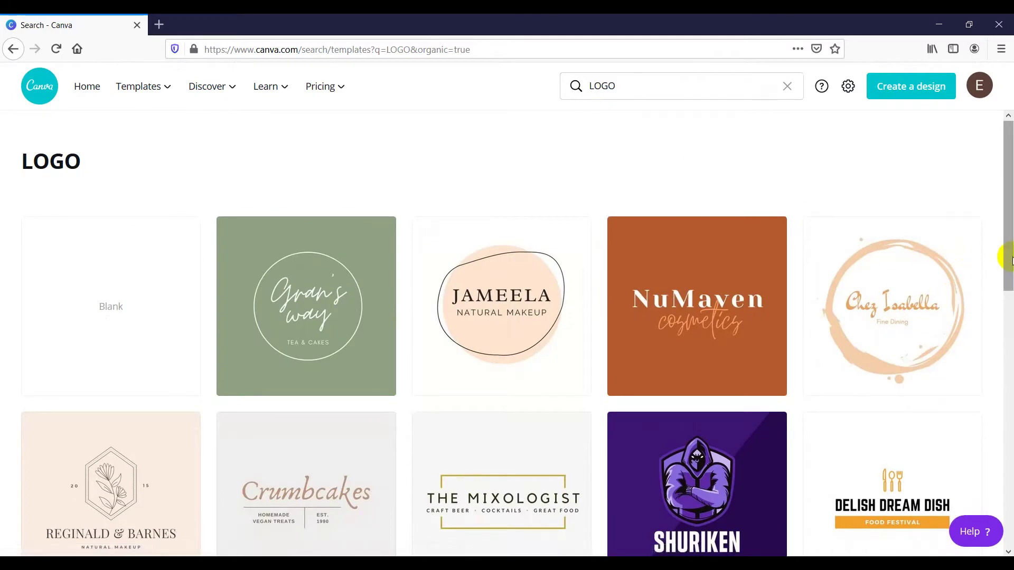
Step: Browse the logo templates and open the green and yellow pineapple "Ananas Film Co." design for editing
left_click_drag(1008, 259, 1009, 536)
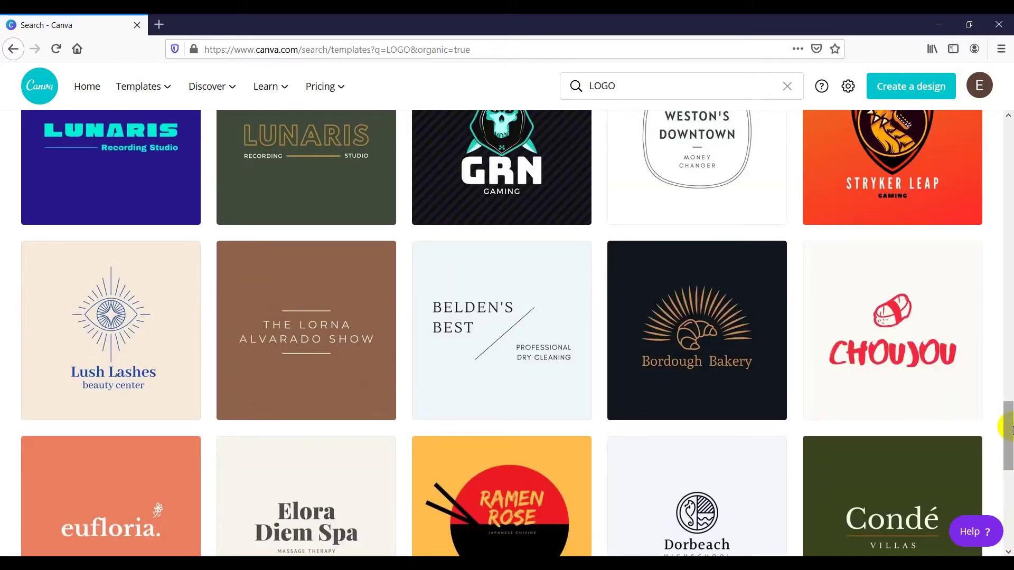
scroll(1009, 461, "down", 4)
left_click(1009, 460)
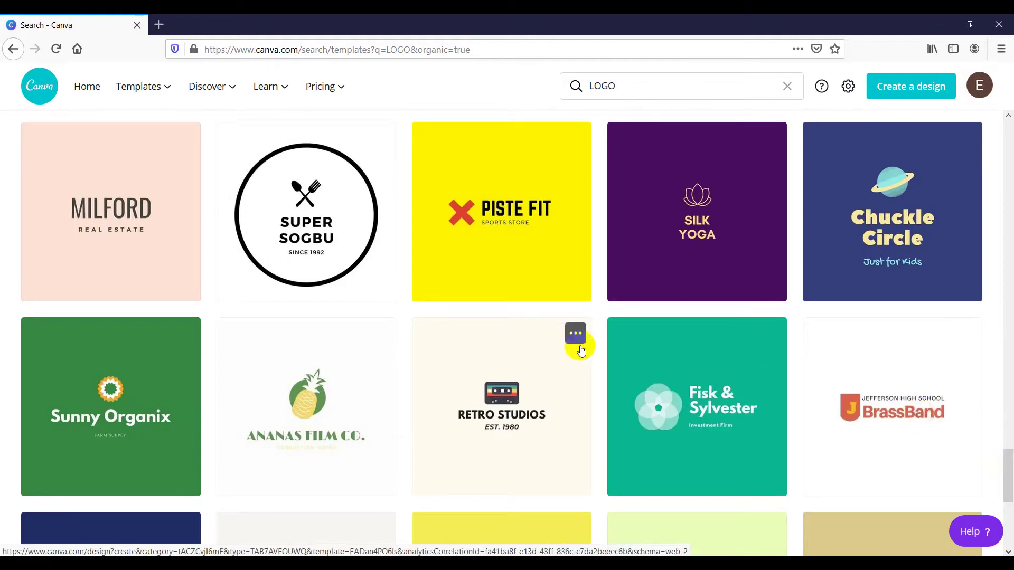
left_click(322, 384)
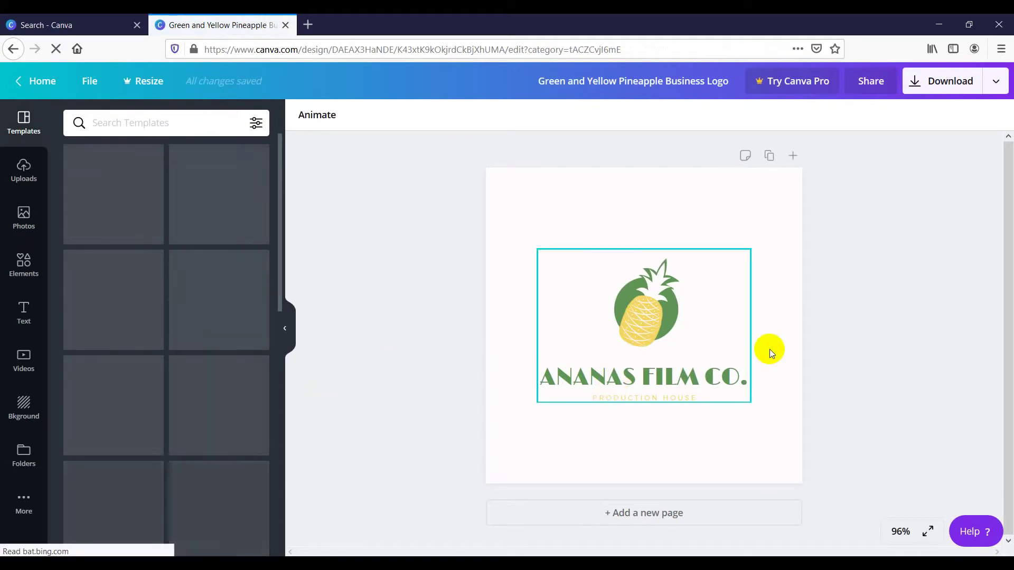
Step: Shift the grouped pineapple logo and its text slightly down and to the right on the page
left_click(663, 376)
left_click(648, 377)
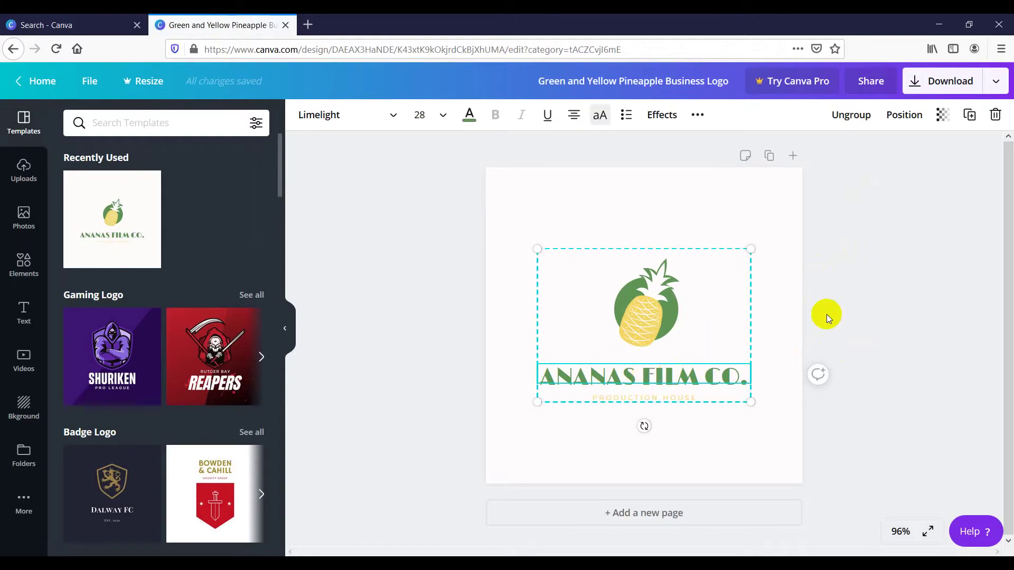
left_click_drag(713, 361, 686, 364)
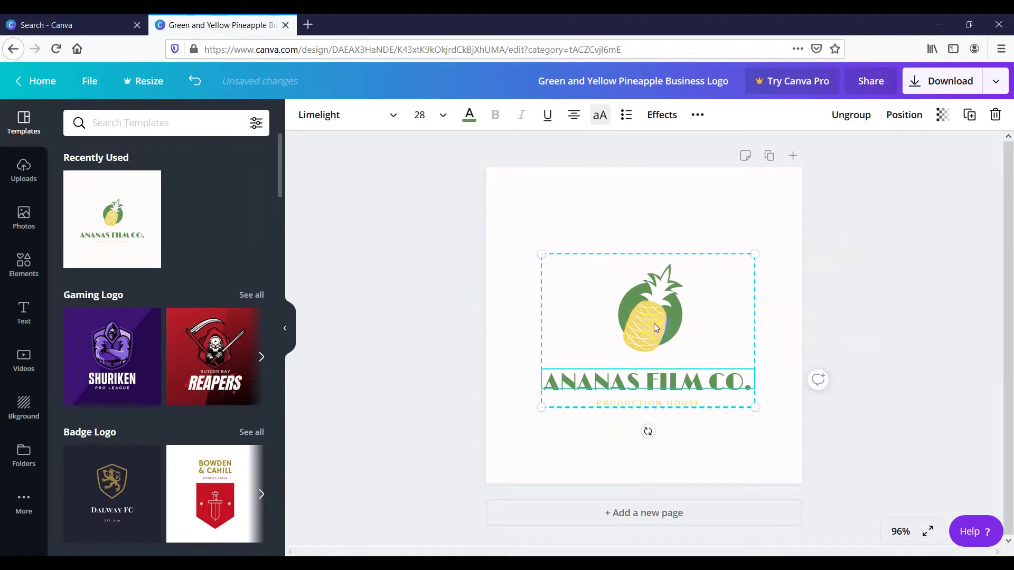
left_click(638, 404)
left_click(615, 383)
double_click(701, 379)
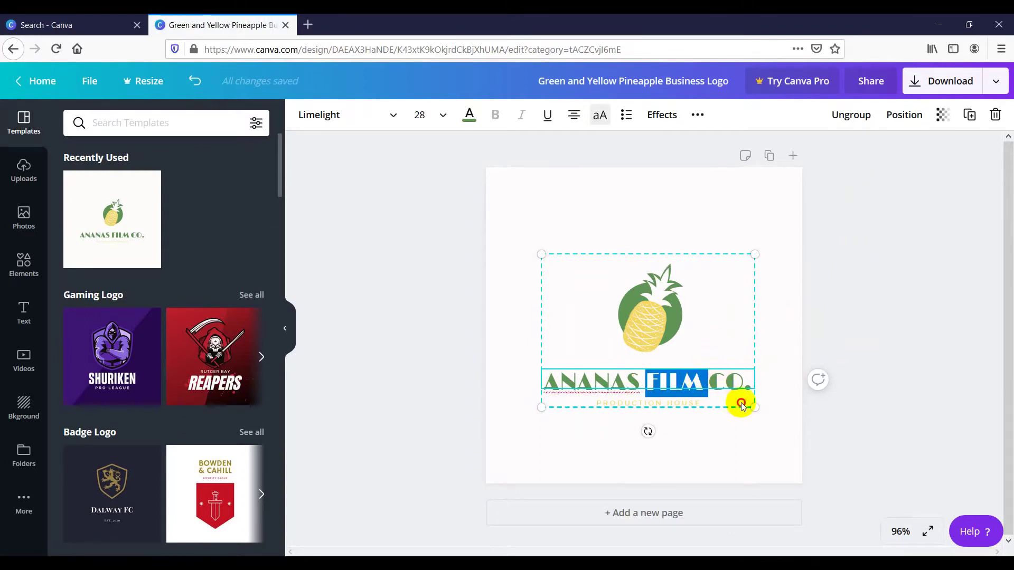
left_click(765, 324)
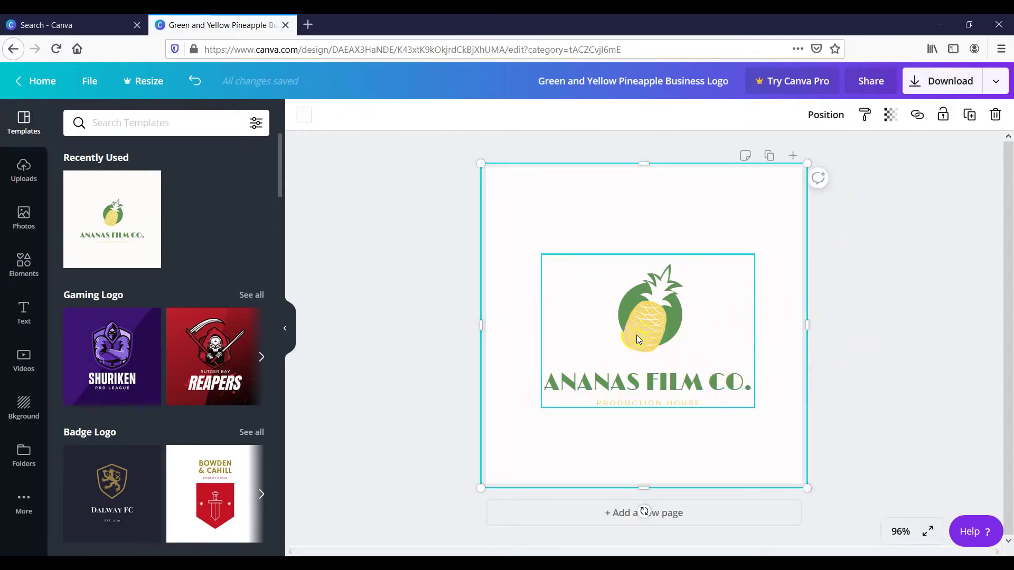
Step: Ungroup the pineapple logo so its graphics and text lines can be edited separately
left_click(663, 343)
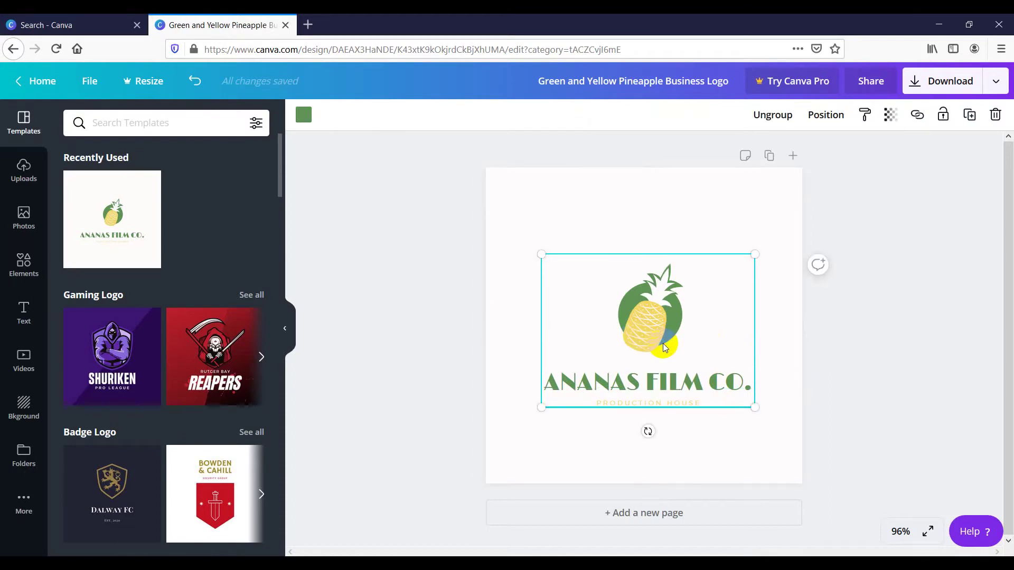
right_click(663, 343)
left_click(710, 498)
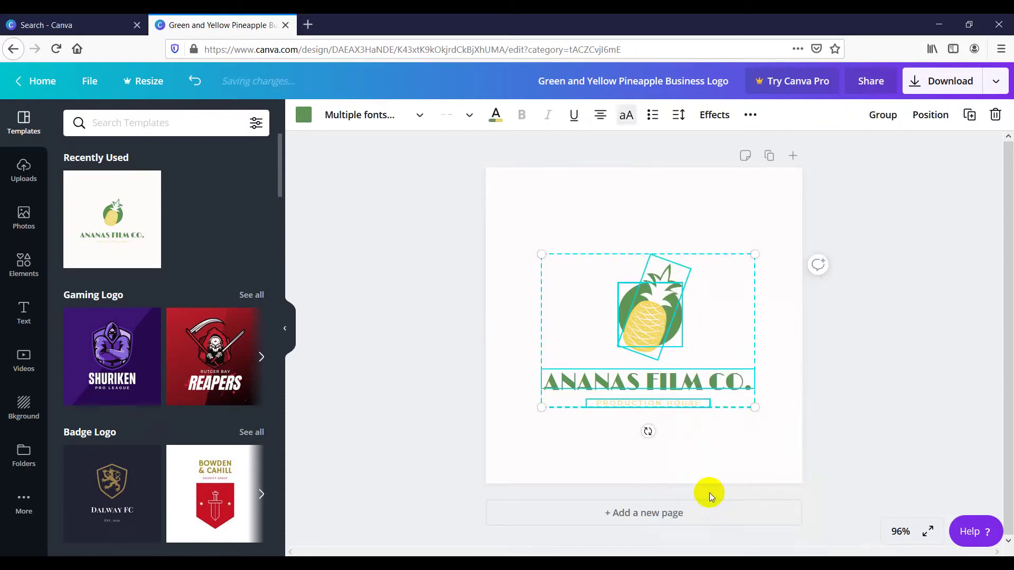
Step: Try moving the pineapple away from its green circle, and undo the move
left_click(718, 334)
left_click_drag(657, 317, 565, 311)
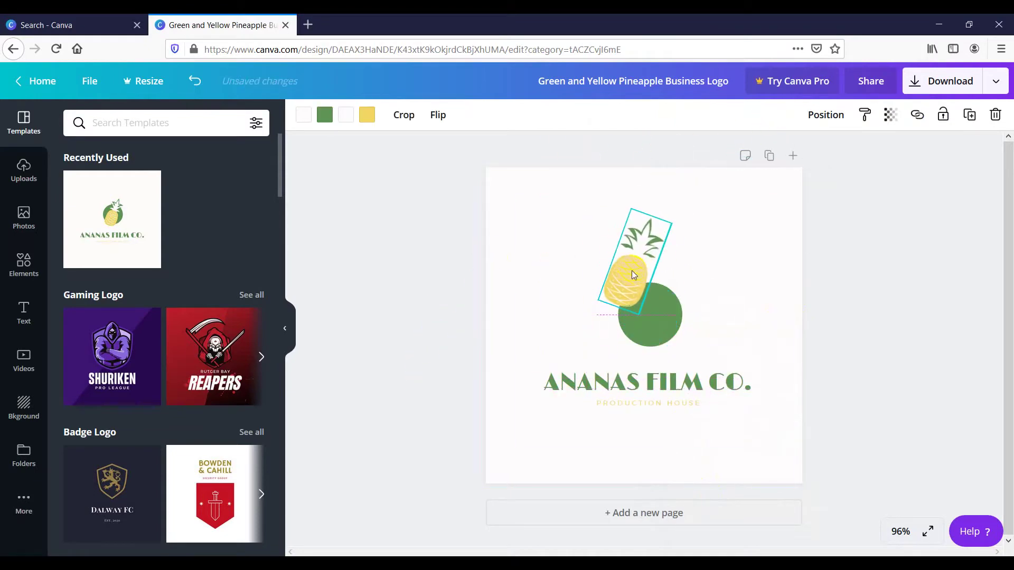
key("ctrl+z")
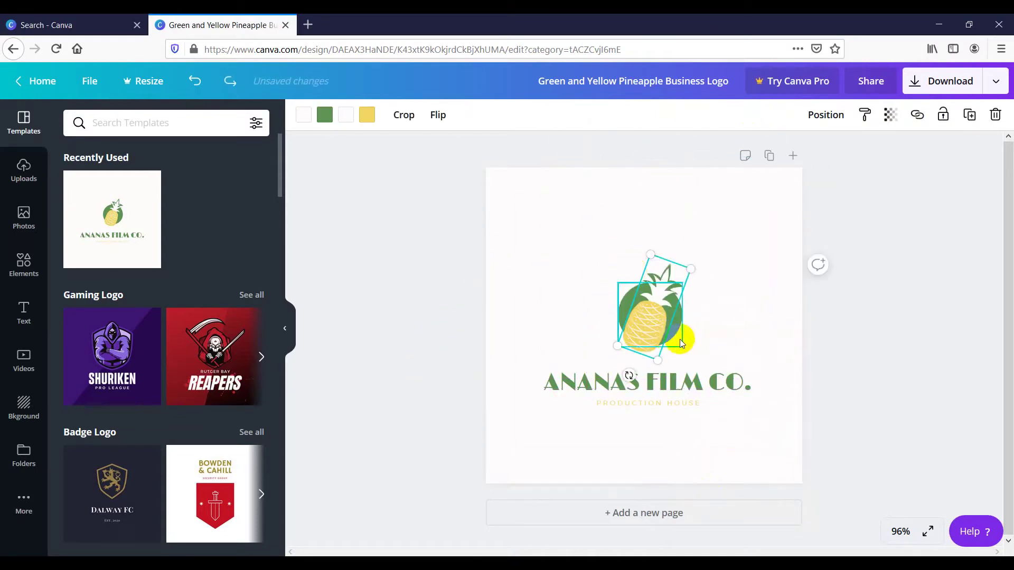
left_click(713, 384)
double_click(674, 390)
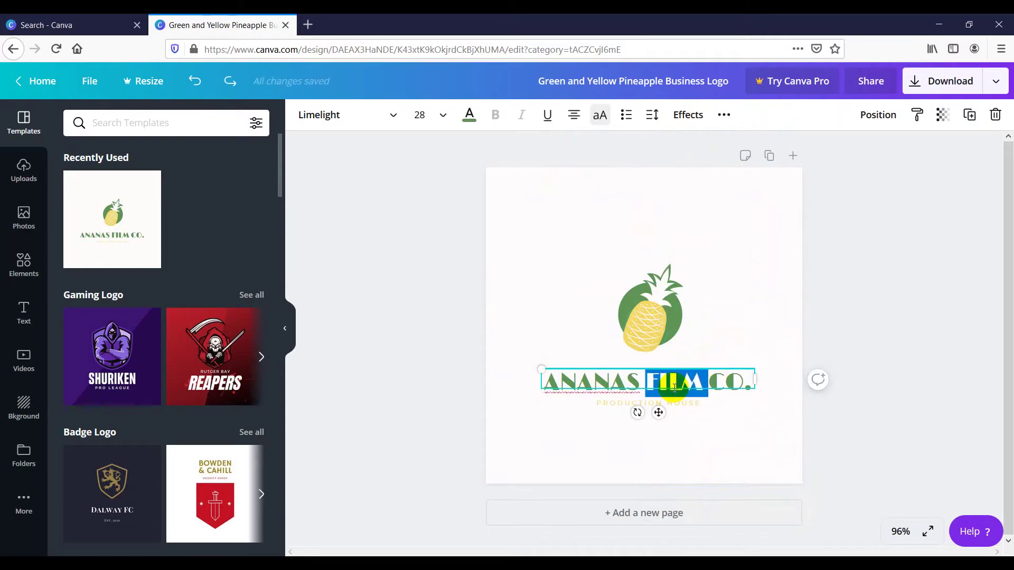
Step: Delete the off-white background rectangle that covers the whole page behind the logo
left_click(730, 319)
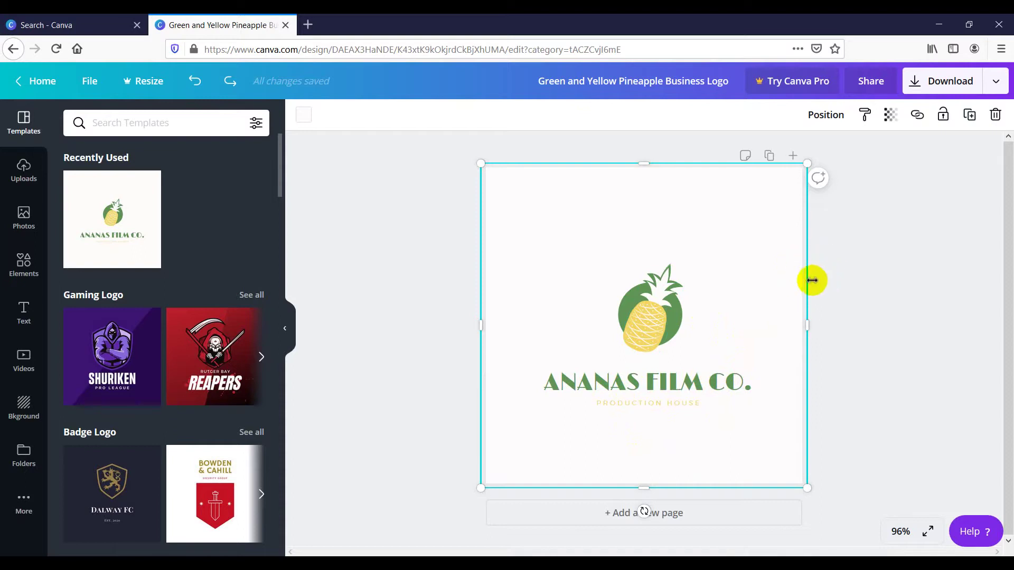
left_click(842, 281)
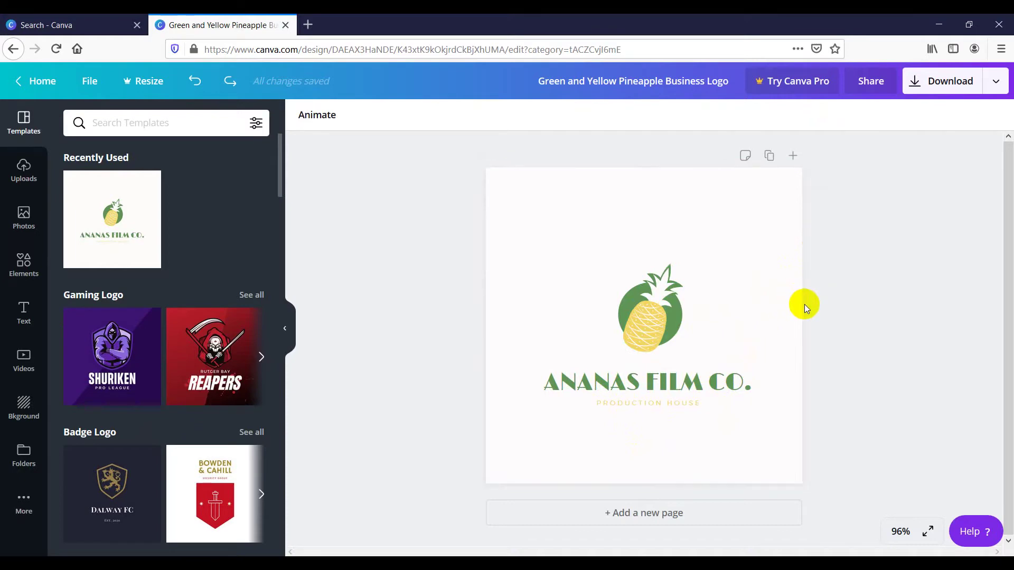
left_click(800, 253)
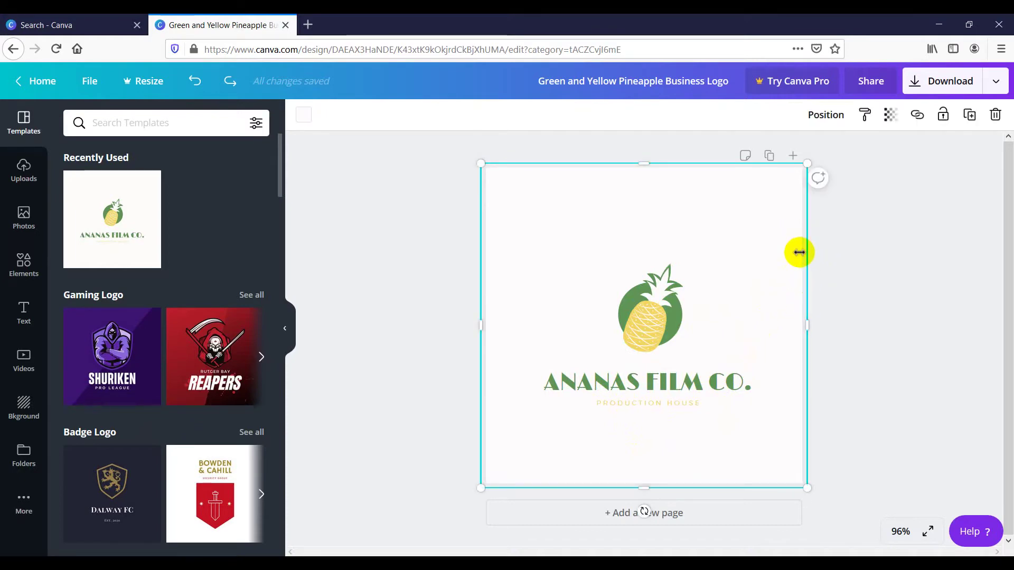
key("Delete")
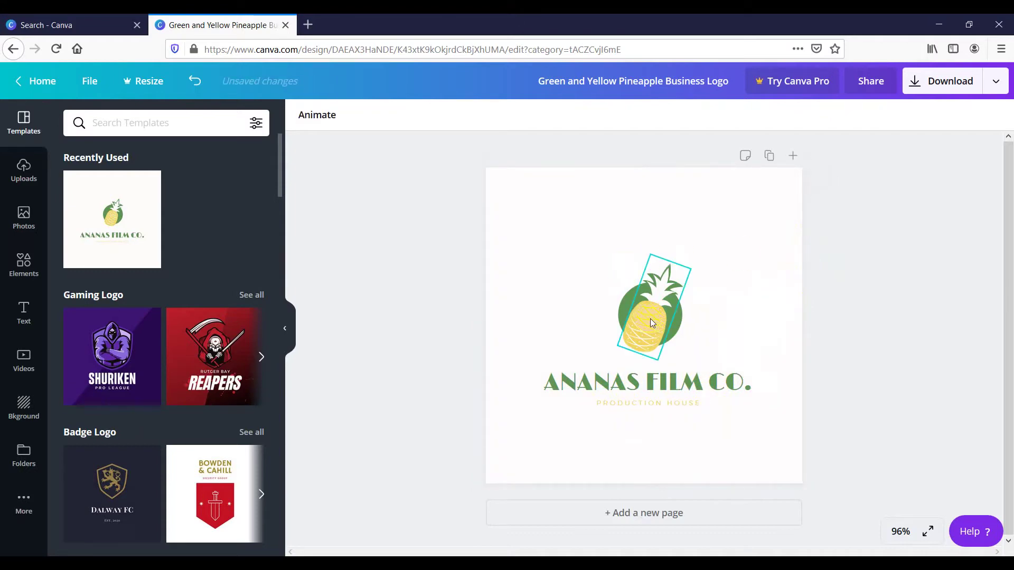
left_click(773, 287)
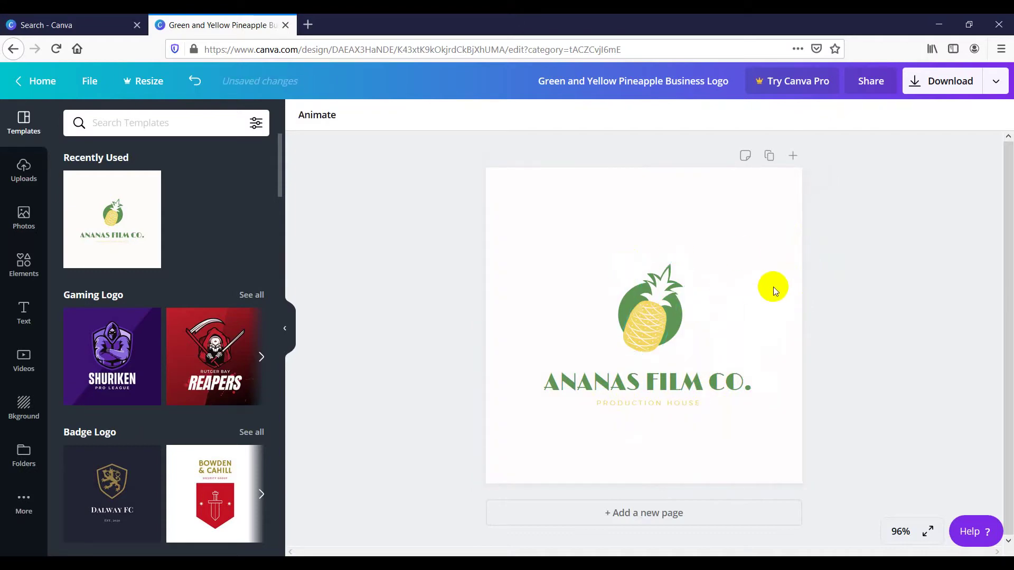
left_click(771, 257)
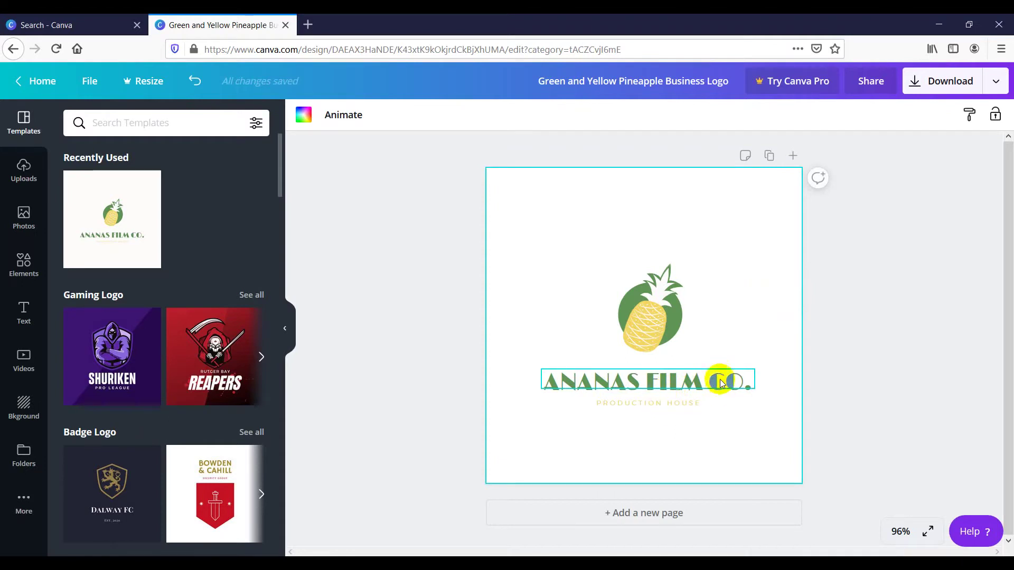
Step: Replace the company name "ANANAS FILM CO." with "FINE APPLE", keeping the Limelight font
left_click(625, 379)
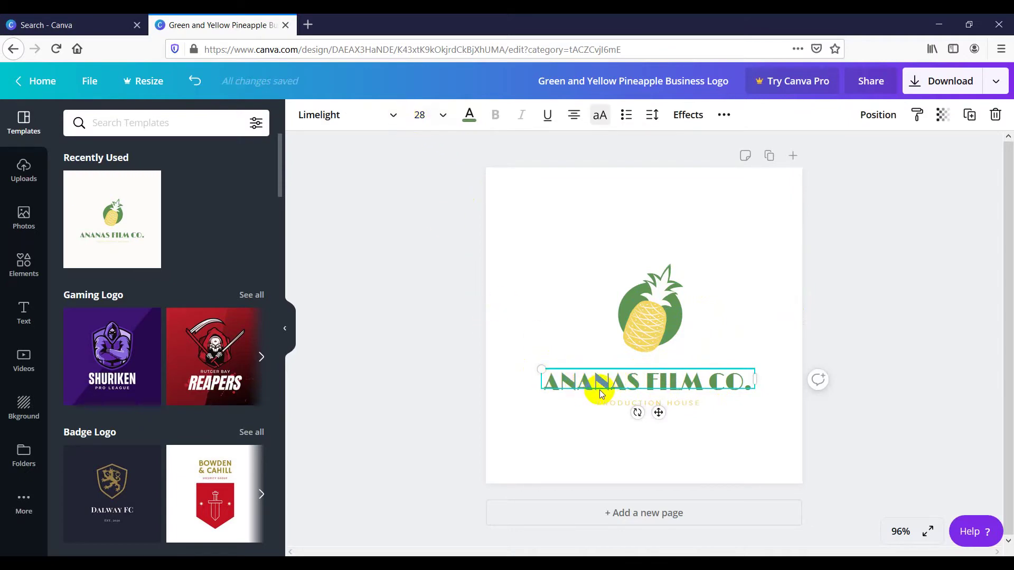
left_click(390, 116)
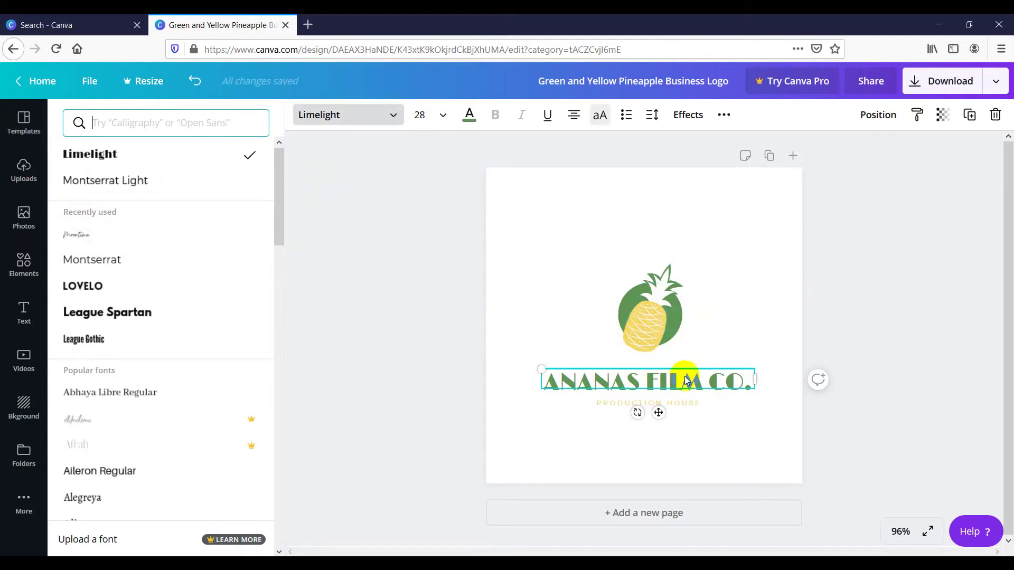
double_click(667, 386)
triple_click(667, 385)
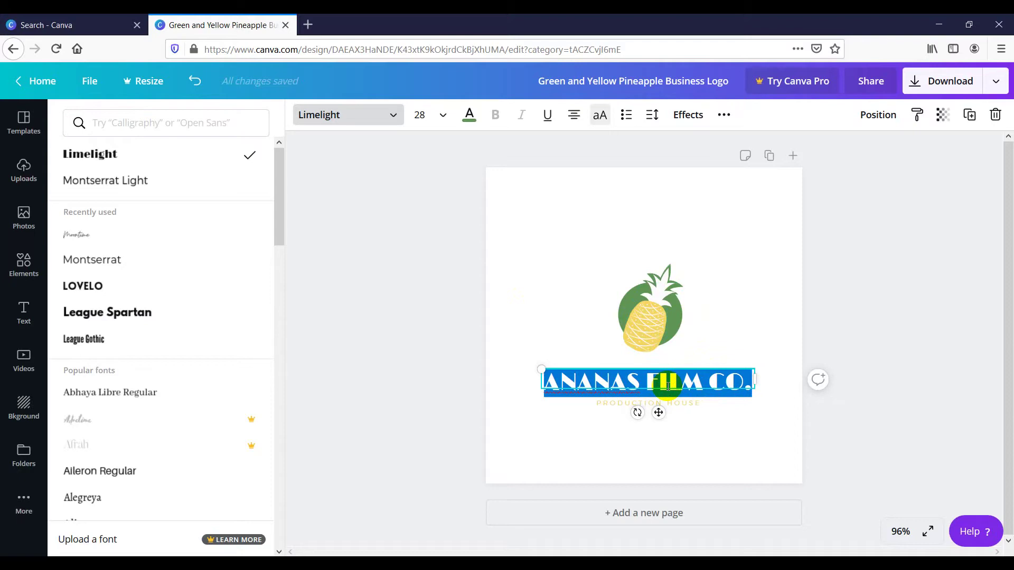
type("FINE APPLE")
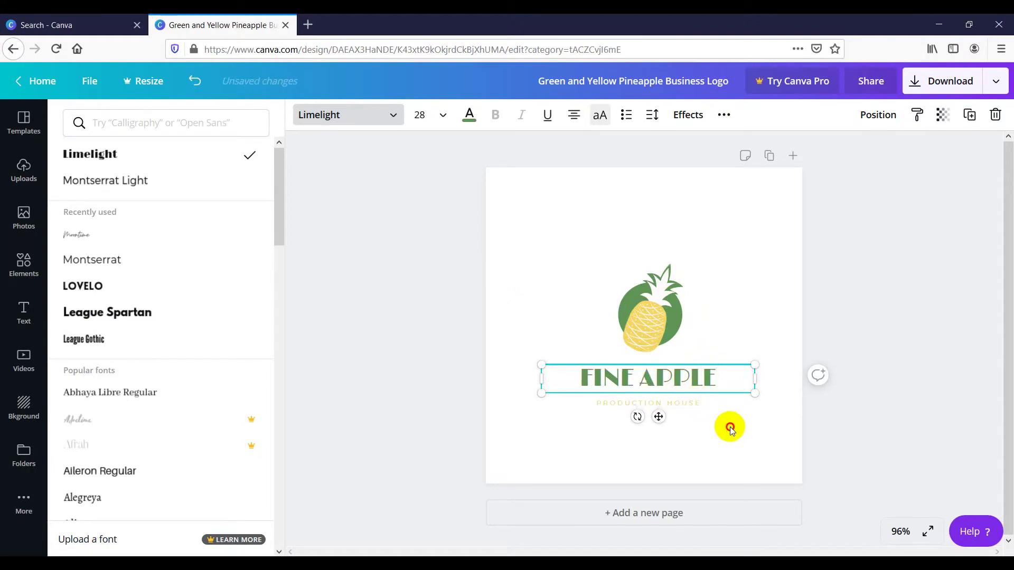
key("Escape")
left_click(765, 288)
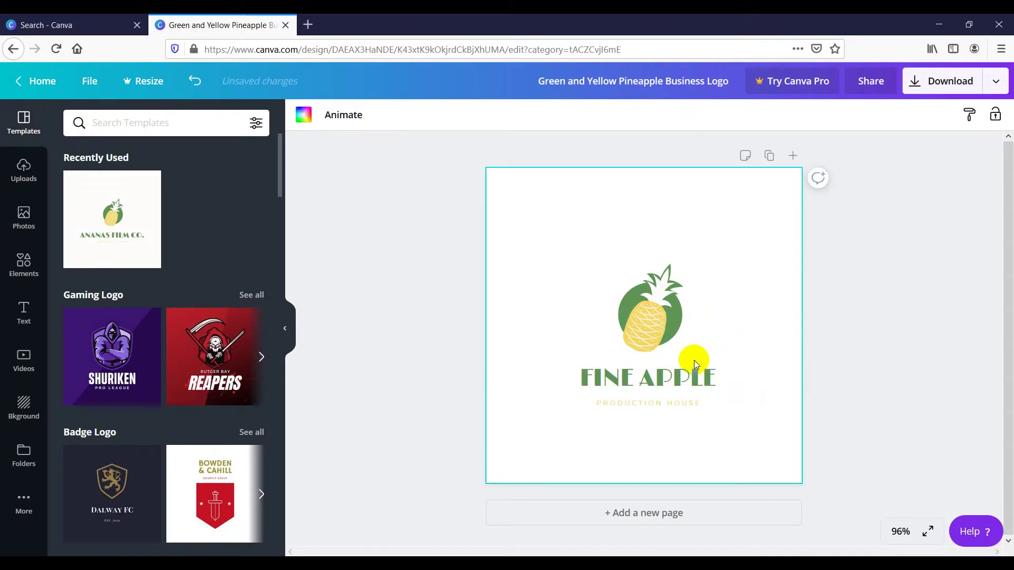
Step: Move the "FINE APPLE" heading and the tagline up, closer beneath the pineapple graphic
left_click_drag(671, 379, 672, 367)
left_click_drag(684, 411, 681, 386)
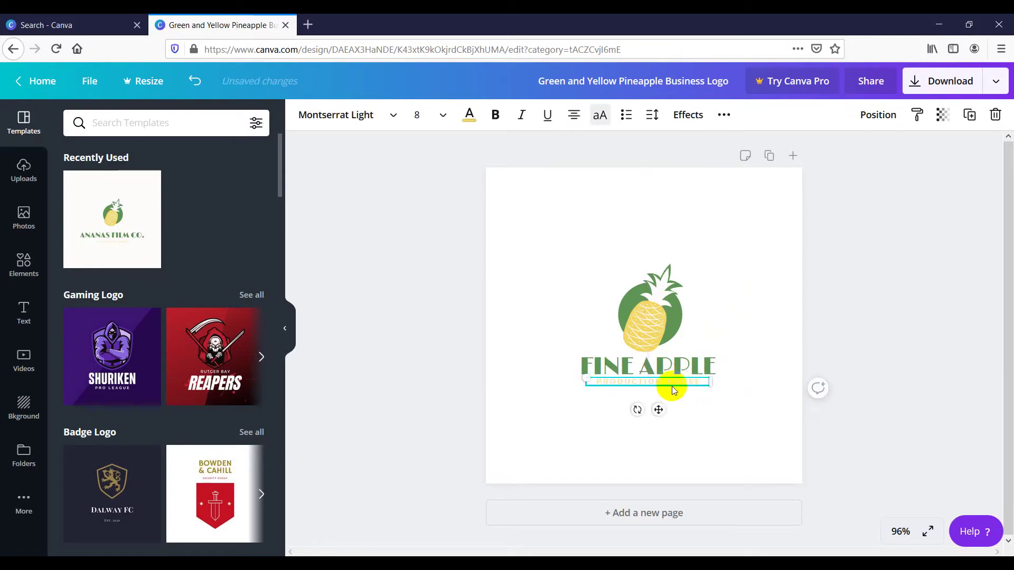
Step: Replace the tagline "PRODUCTION HOUSE" with "SWEET UG WALAY HASOL" and widen its text box to fit one line
double_click(669, 382)
left_click(669, 383)
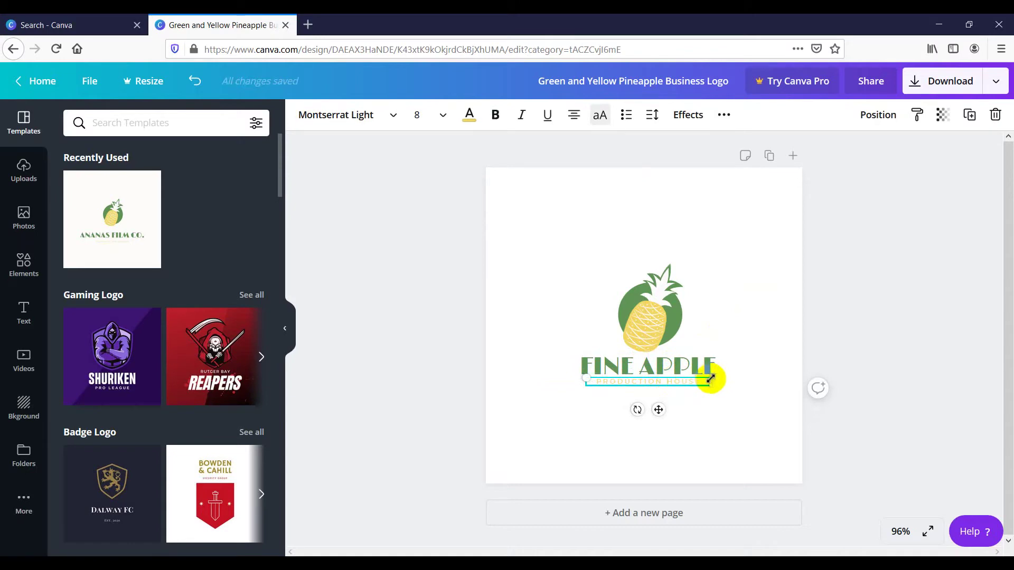
double_click(668, 382)
triple_click(668, 382)
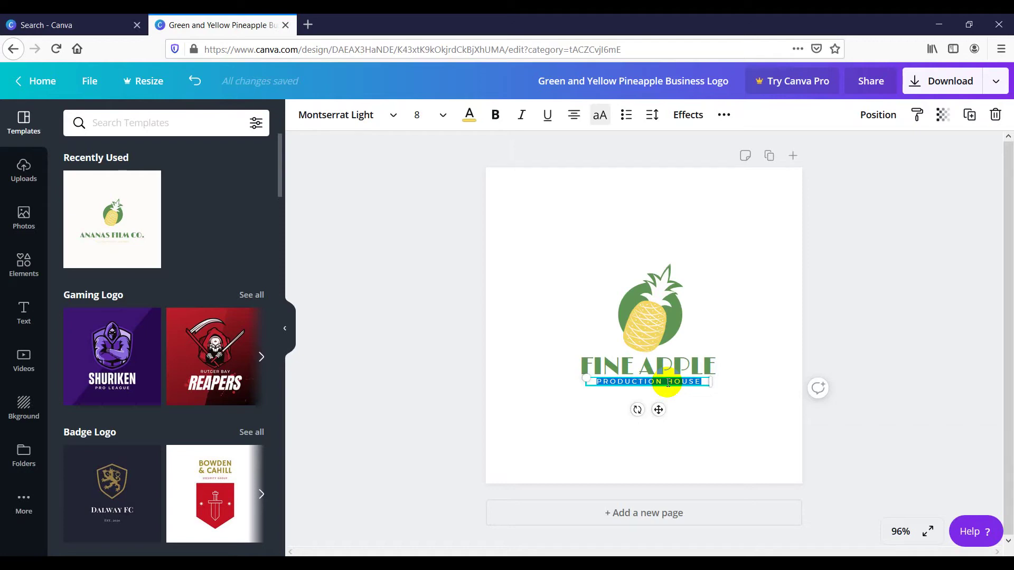
type("swee")
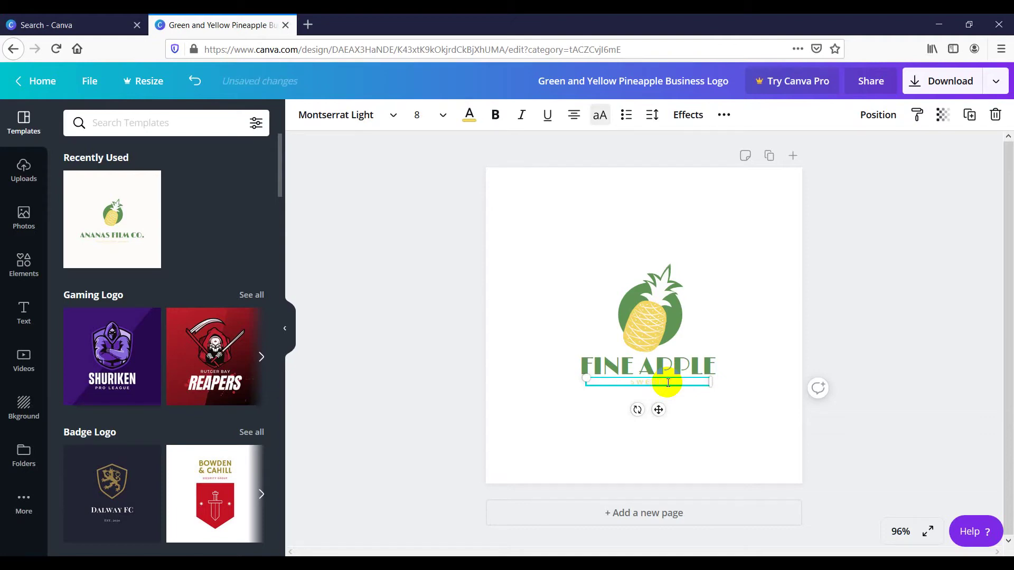
type("t UTOPIA HASIl")
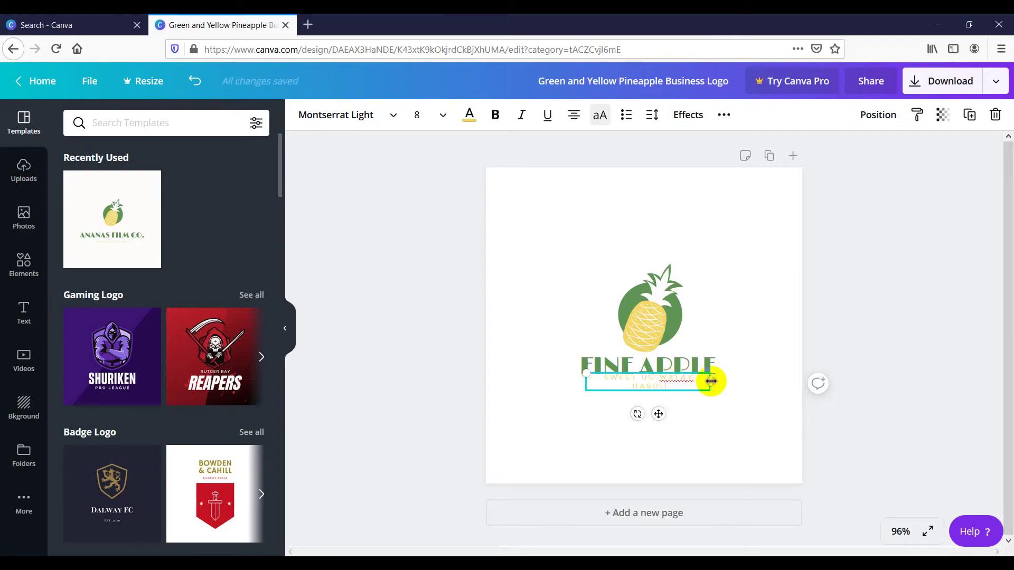
left_click_drag(711, 381, 680, 382)
left_click(726, 410)
left_click(715, 430)
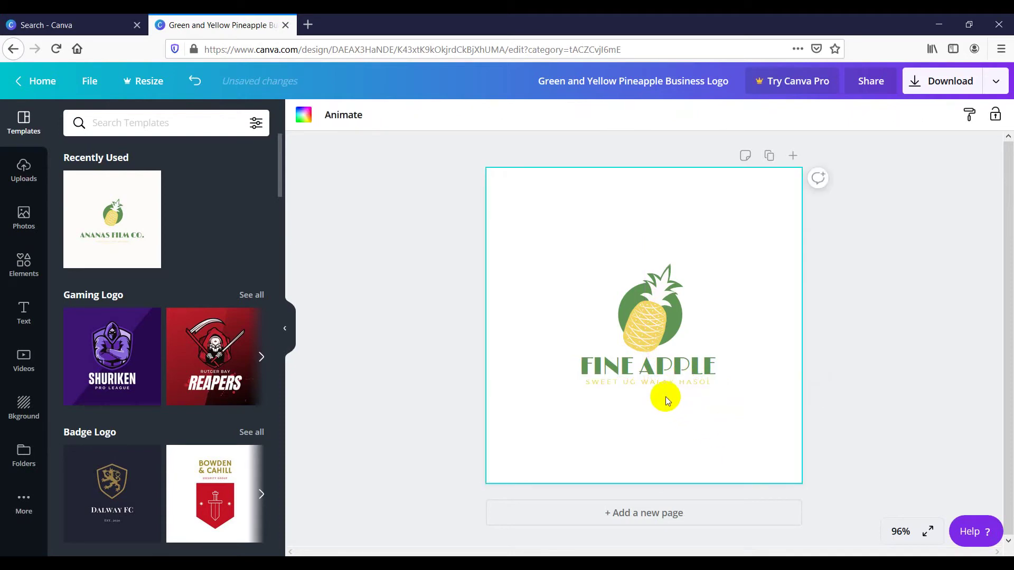
Step: Recolor the whole tagline "SWEET UG WALAY HASOL" with the document green #5f9555
left_click(646, 382)
left_click(647, 381)
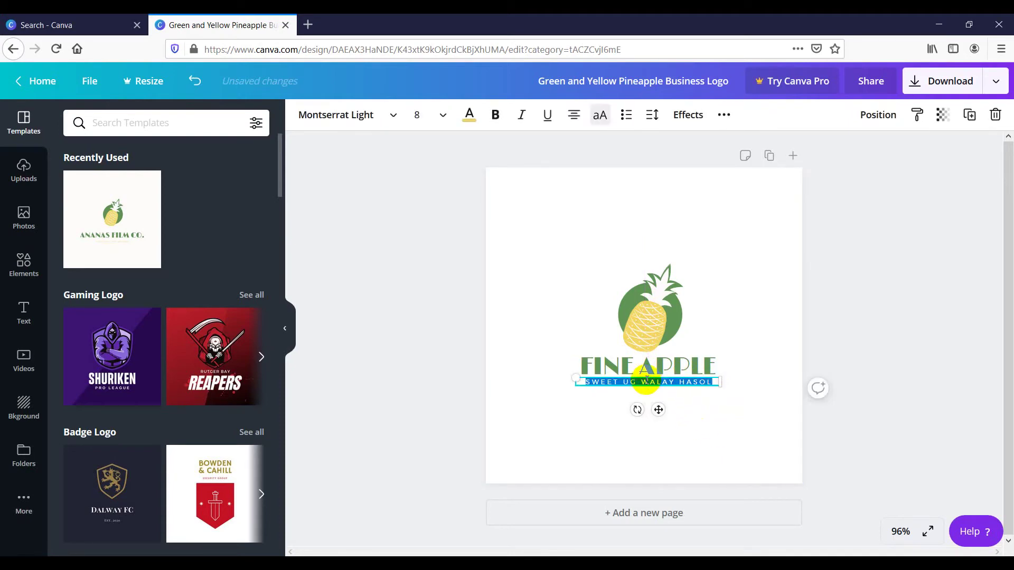
left_click(469, 114)
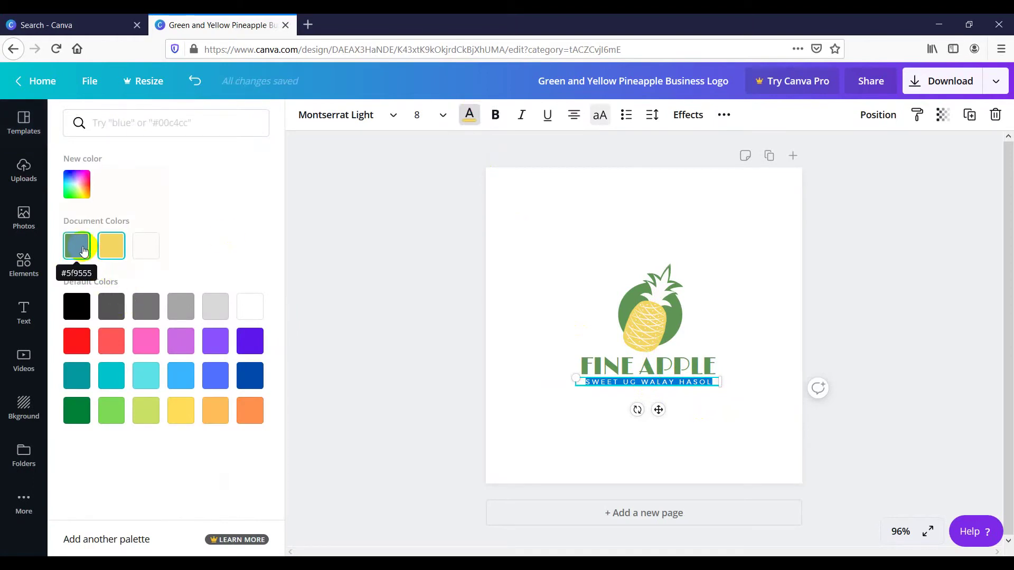
left_click(84, 251)
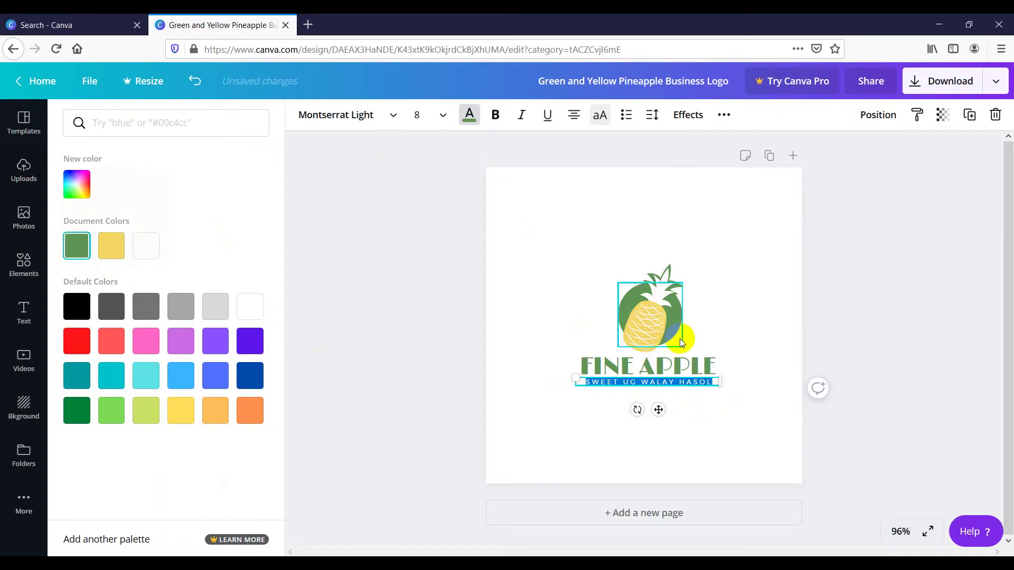
key("Escape")
left_click(746, 417)
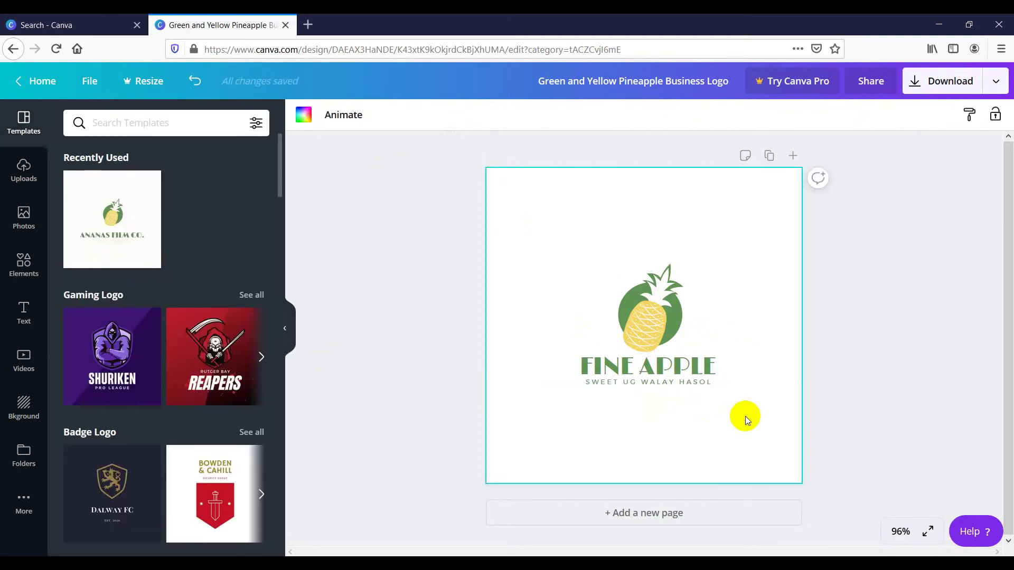
Step: Set the font size of the whole tagline beneath "FINE APPLE" to 9
double_click(697, 382)
double_click(698, 382)
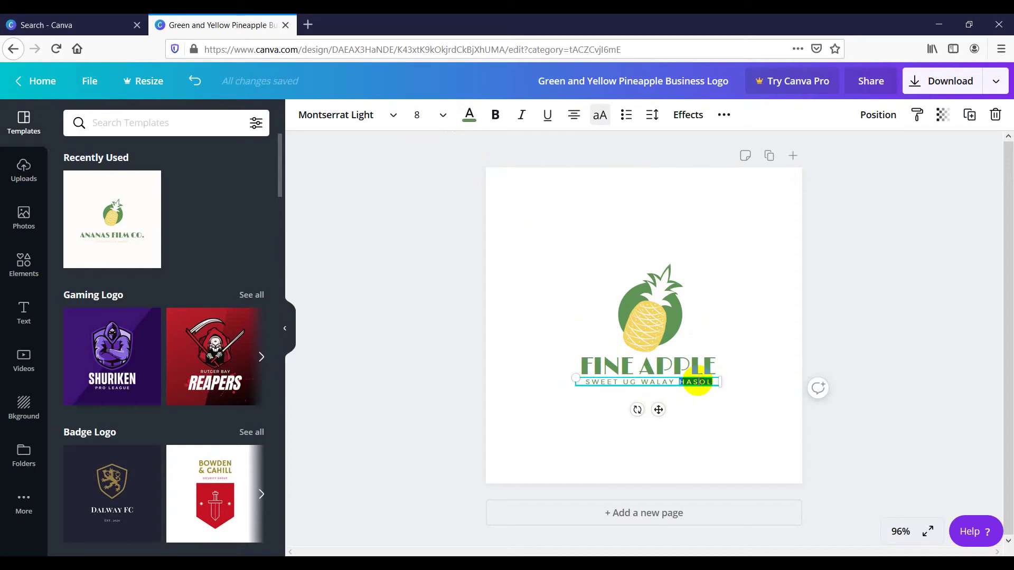
triple_click(697, 382)
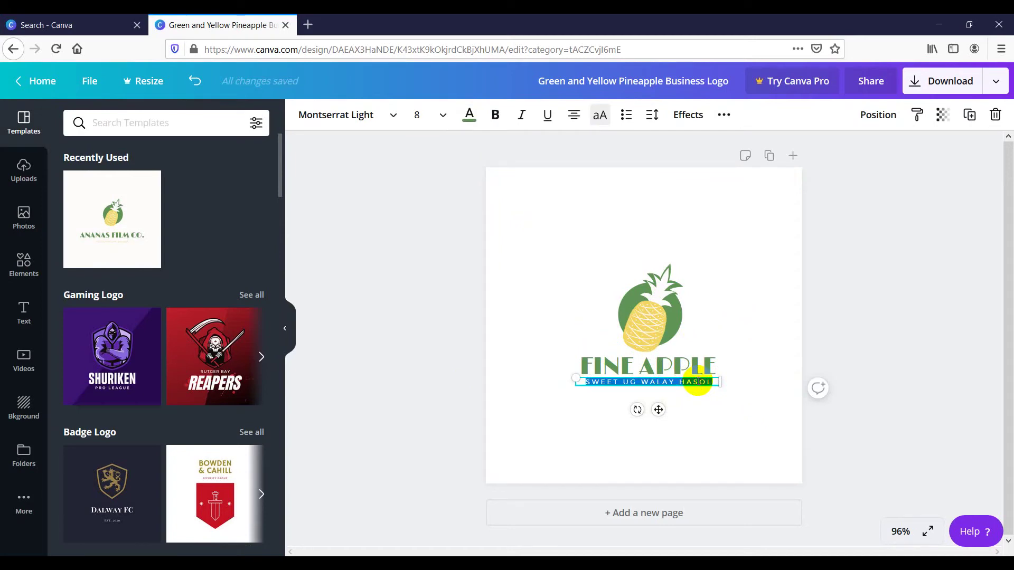
key("ctrl+shift+period")
key("ctrl+shift+period")
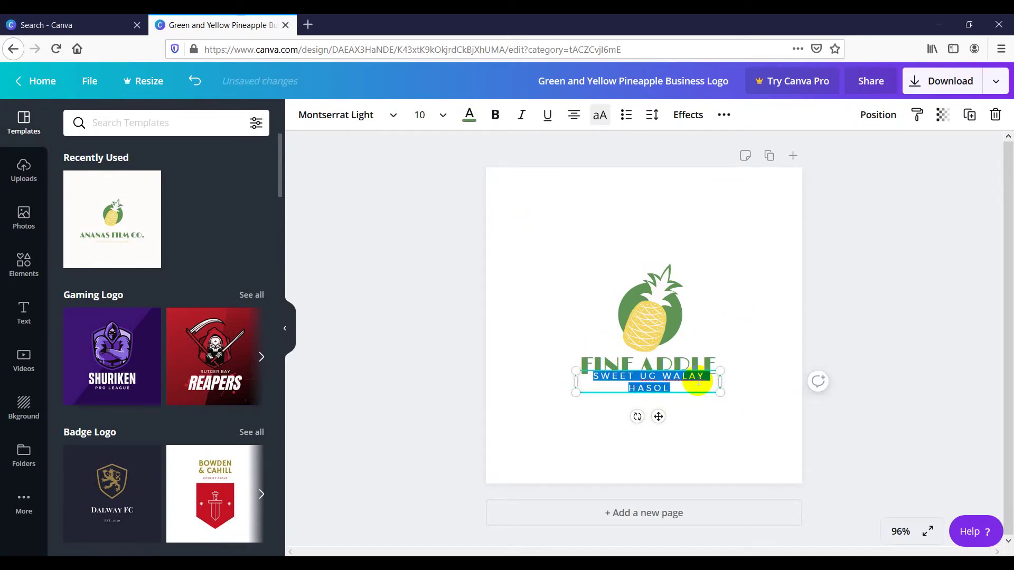
key("ctrl+shift+comma")
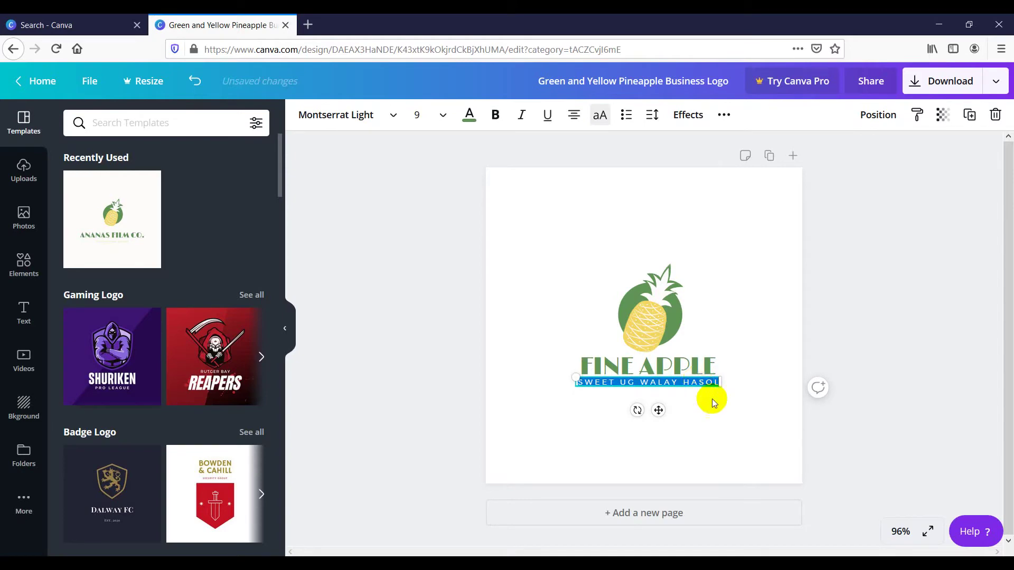
left_click(728, 410)
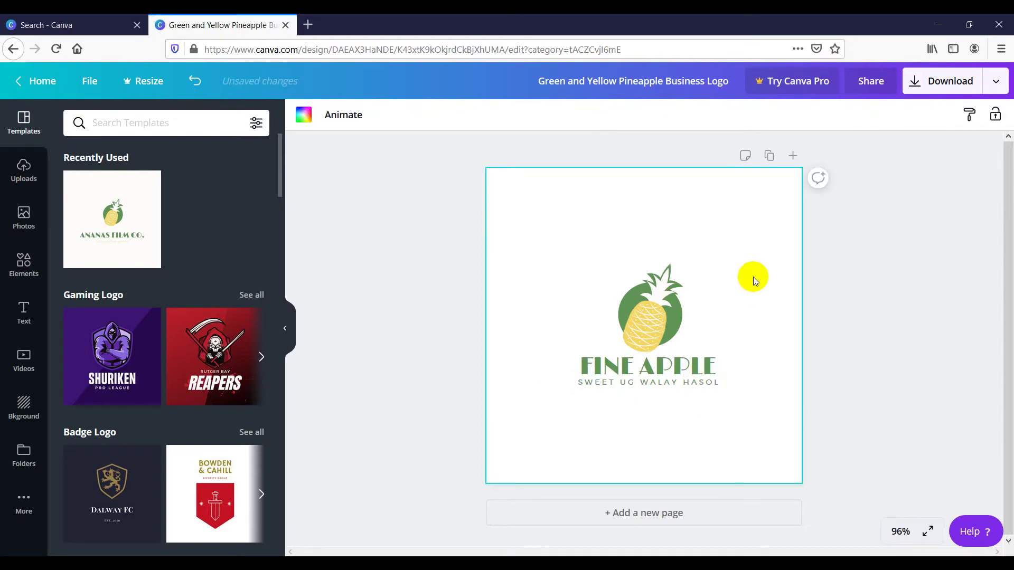
Step: Select the pineapple graphic, the "FINE APPLE" heading and the tagline together and group them
left_click_drag(541, 228, 750, 416)
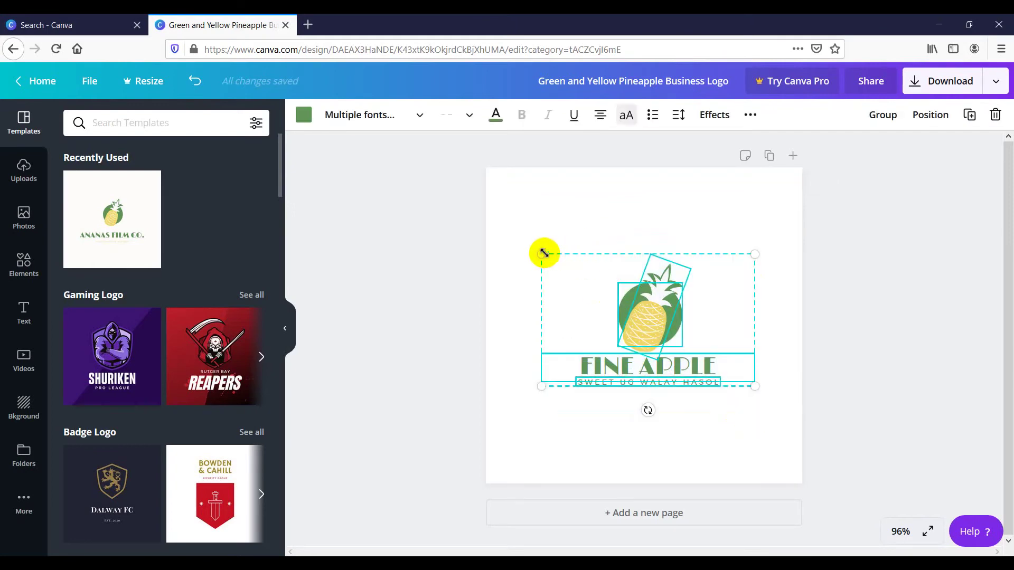
left_click(532, 210)
left_click_drag(518, 213, 759, 385)
right_click(726, 374)
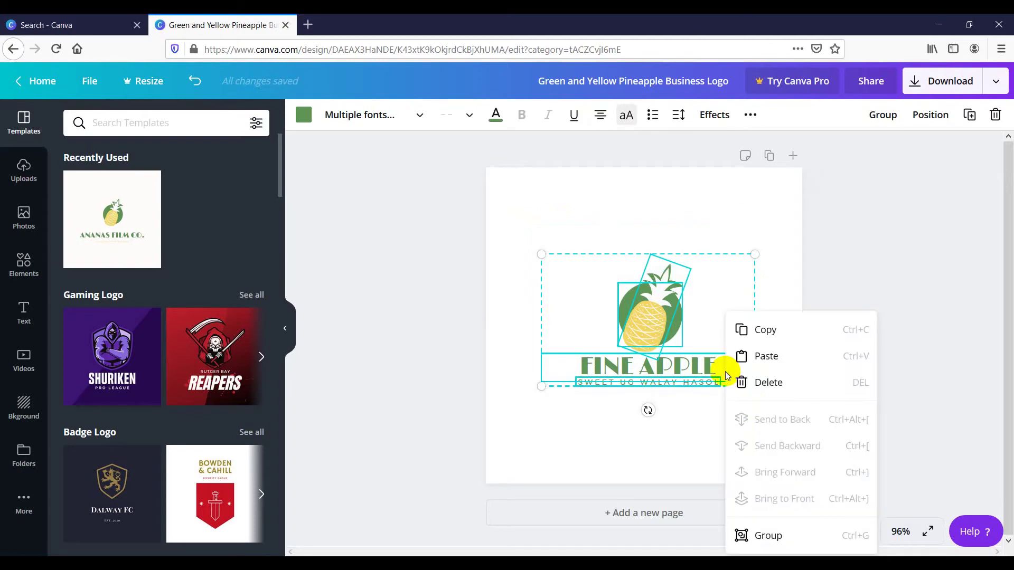
left_click(766, 535)
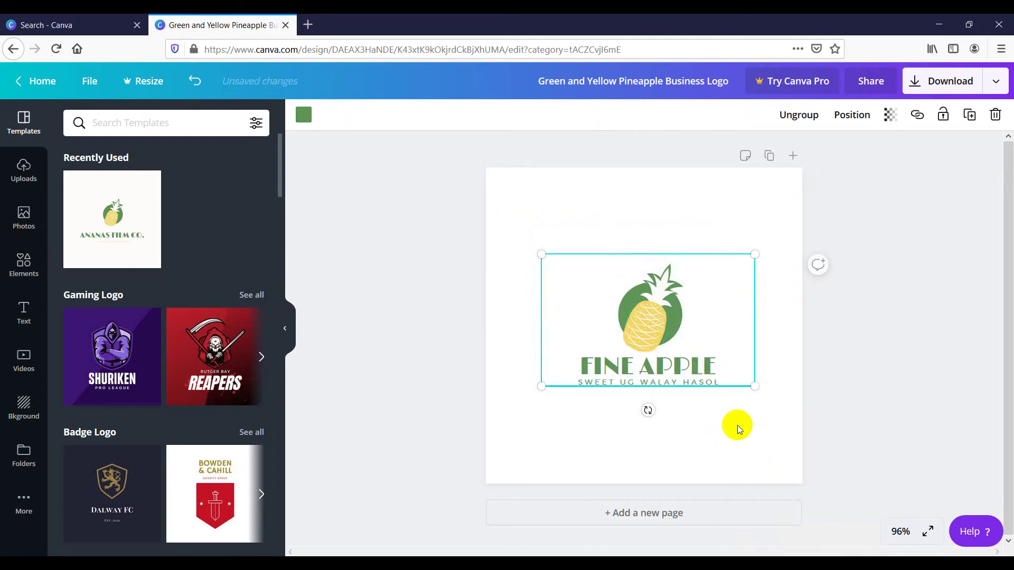
Step: Enlarge the grouped logo until its frame extends slightly beyond the page width, and center it horizontally on the page
left_click_drag(538, 257, 494, 225)
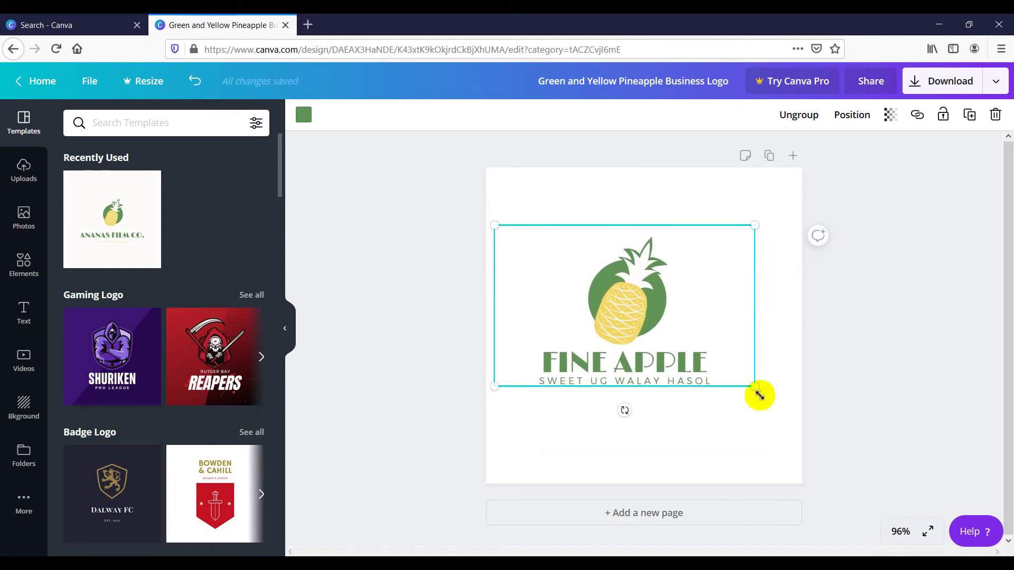
left_click_drag(753, 387, 783, 404)
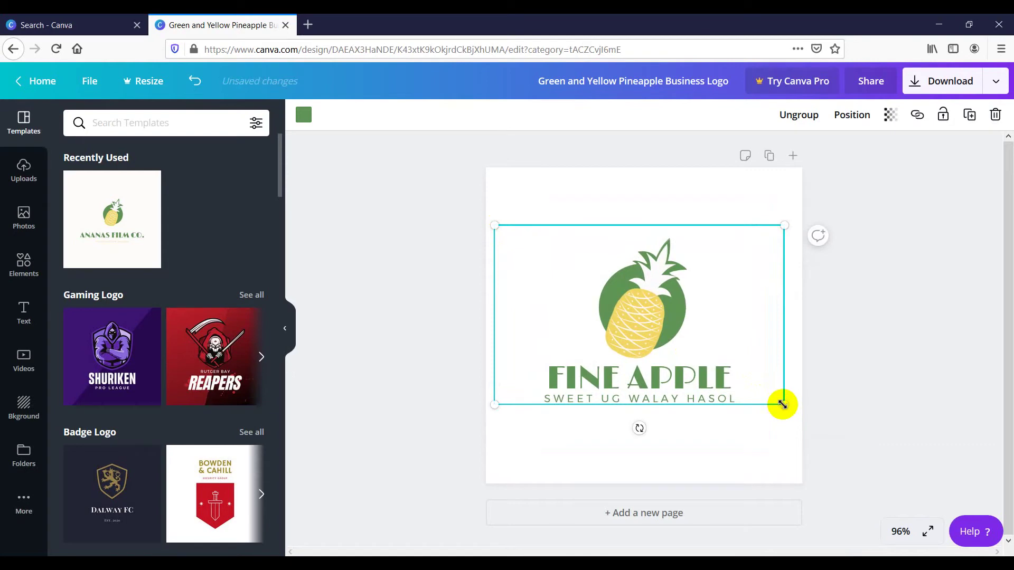
left_click_drag(783, 404, 836, 447)
left_click_drag(692, 356, 667, 338)
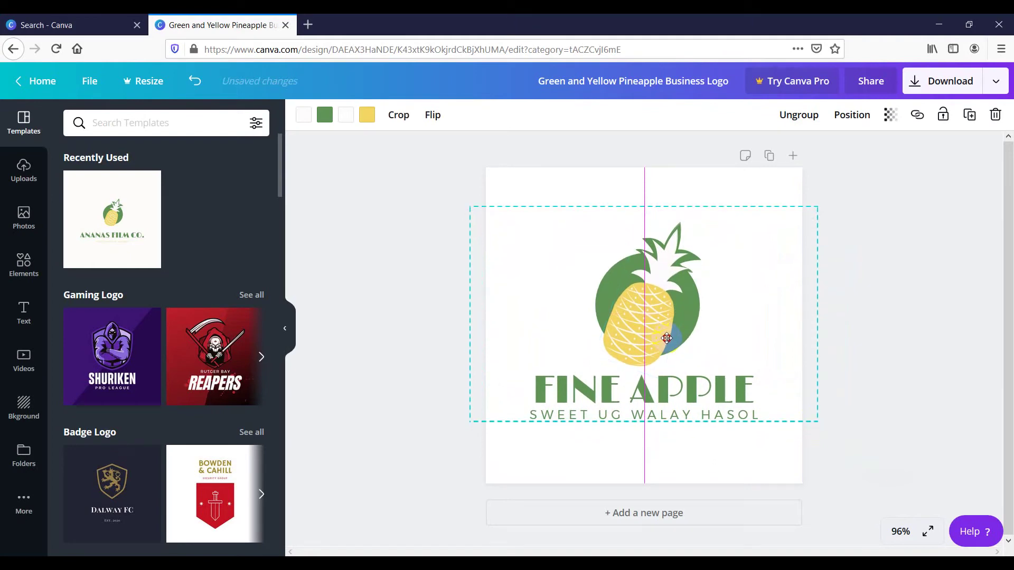
left_click(878, 325)
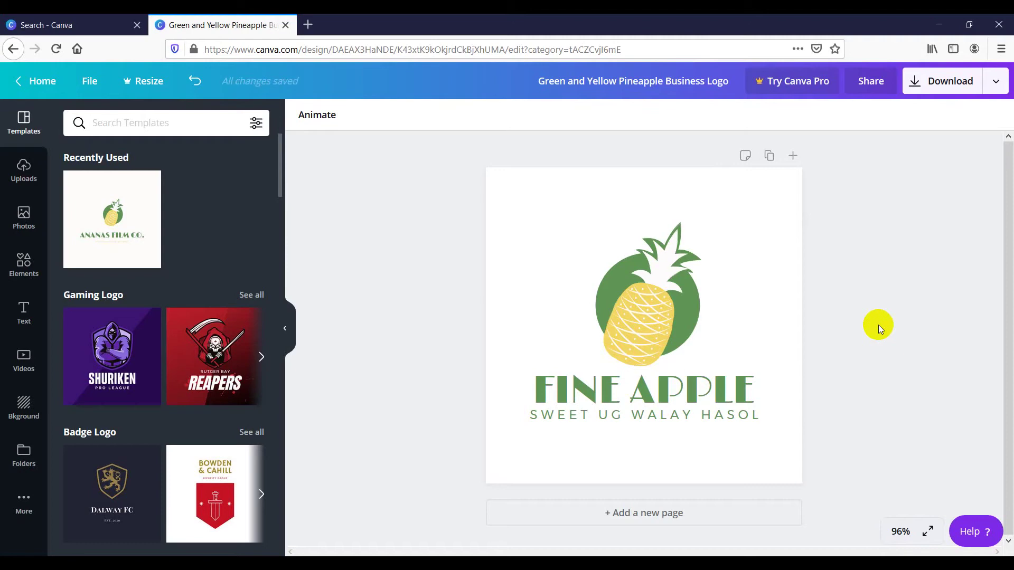
Step: Download the logo as a PNG at 500 x 500 px and save the file to the computer
left_click(945, 84)
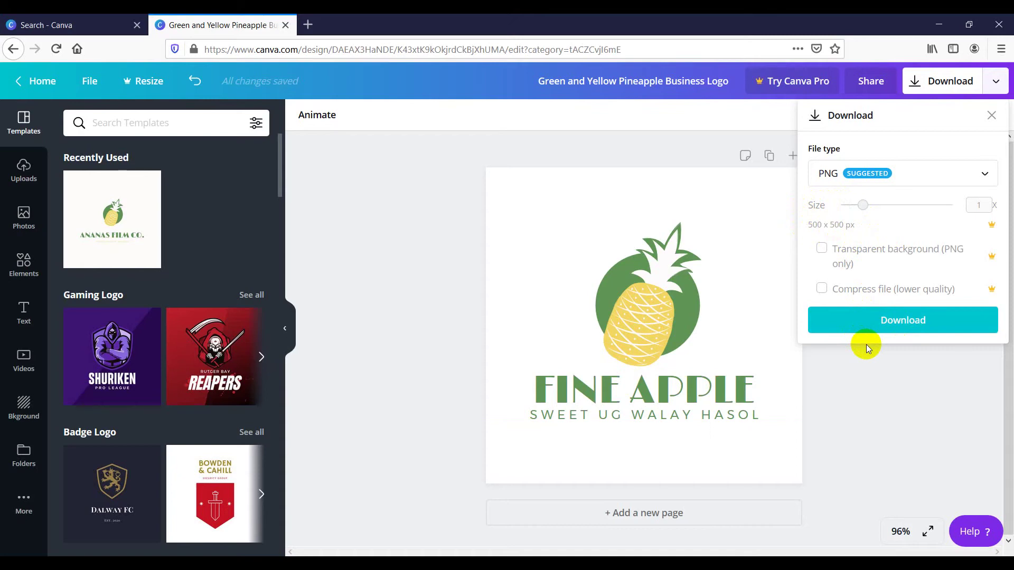
left_click(934, 330)
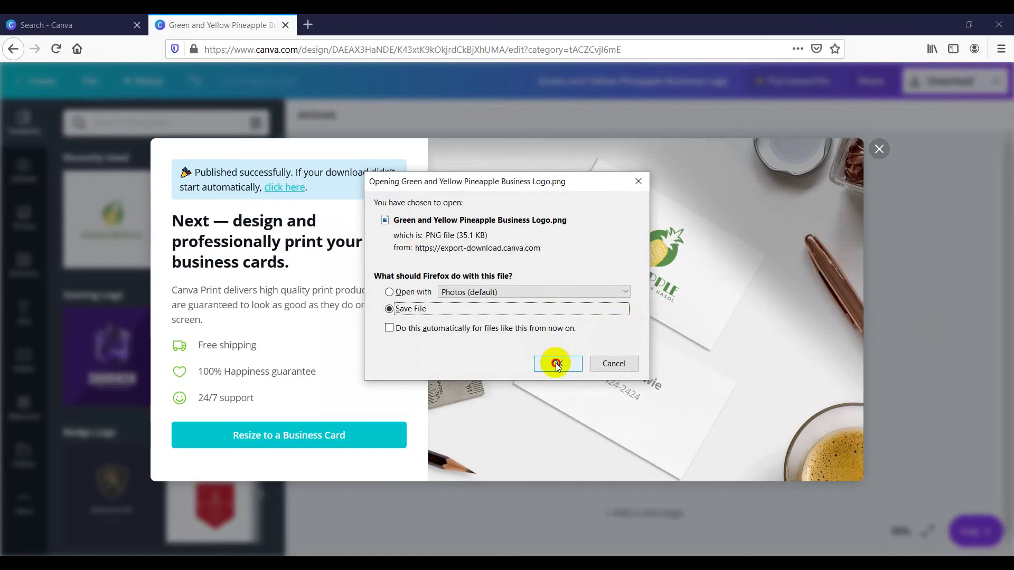
left_click(557, 364)
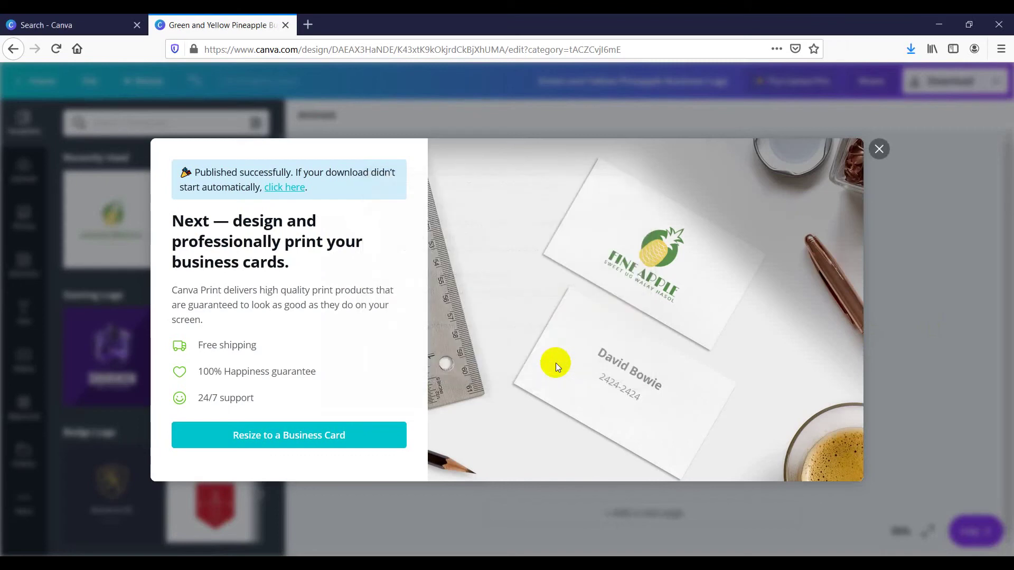
Step: Open the downloaded "Green and Yellow Pineapple Business Logo(1).png" in Photos to inspect the finished logo
left_click(912, 49)
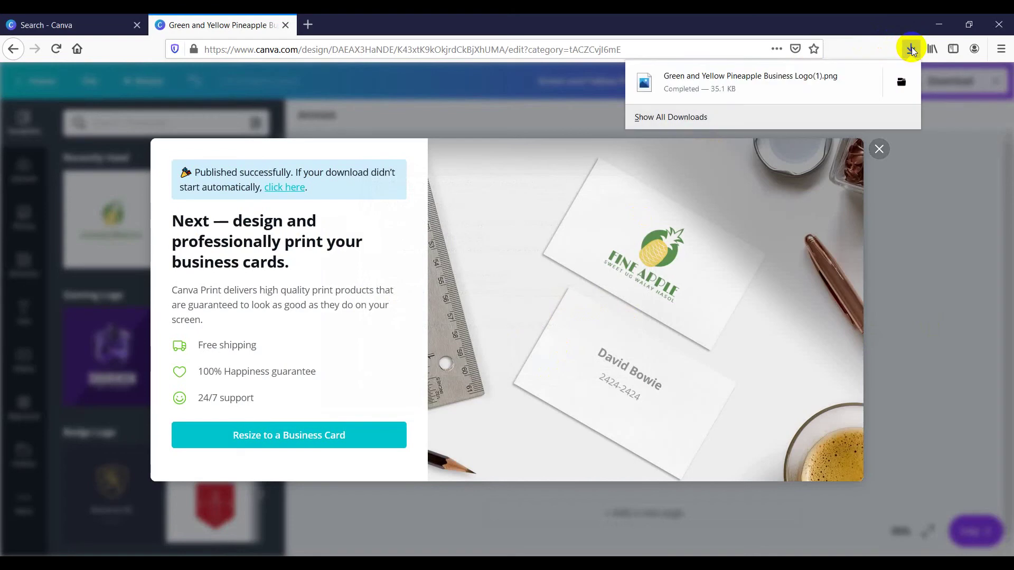
left_click(713, 83)
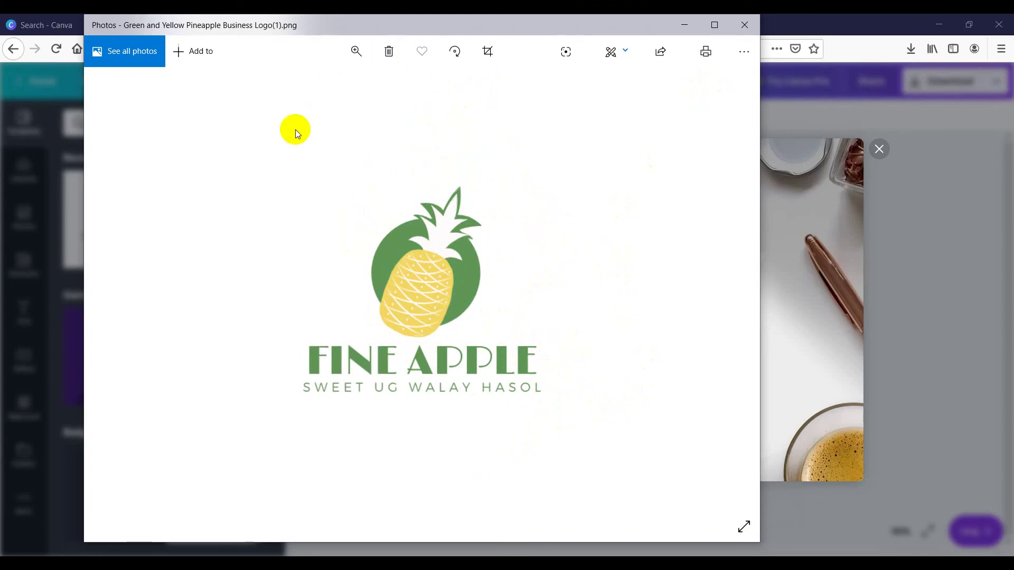
left_click(410, 233)
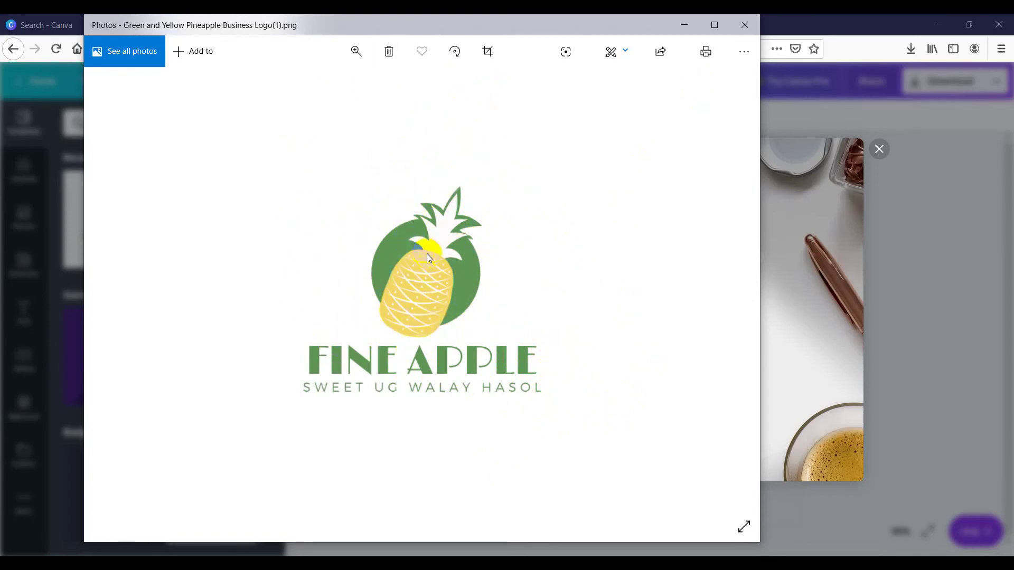